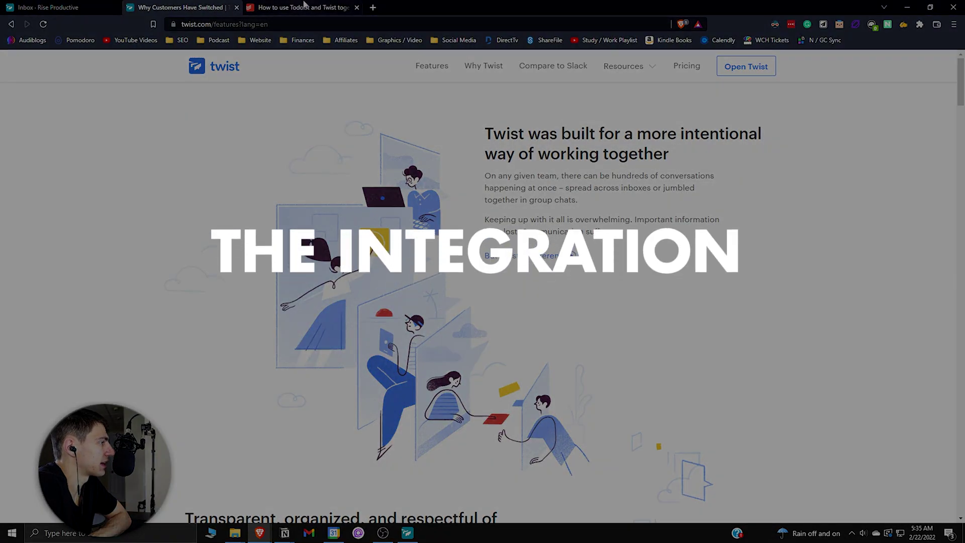
{"action": "left_click", "coordinate": [304, 7]}
{"action": "scroll", "coordinate": [377, 291], "scroll_direction": "down", "scroll_amount": 2}
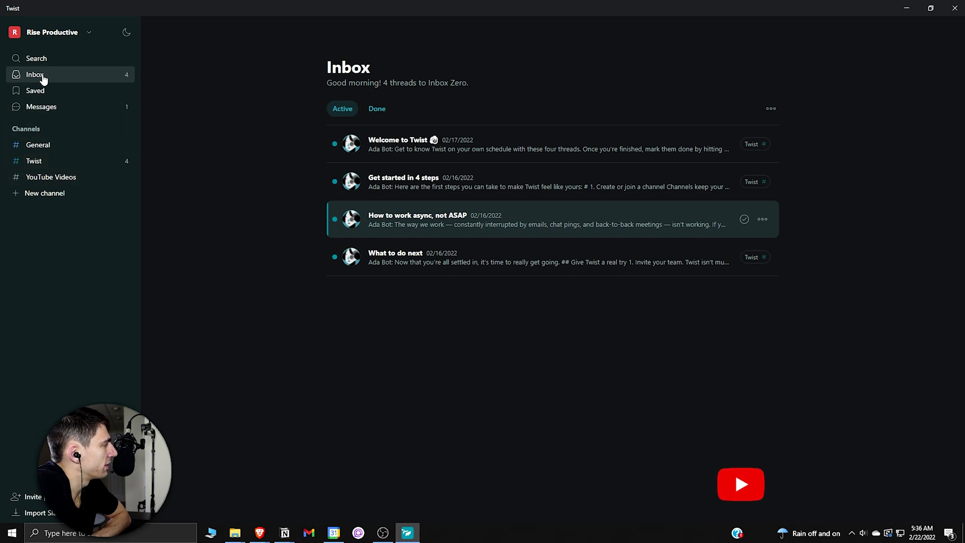
{"action": "left_click", "coordinate": [40, 35]}
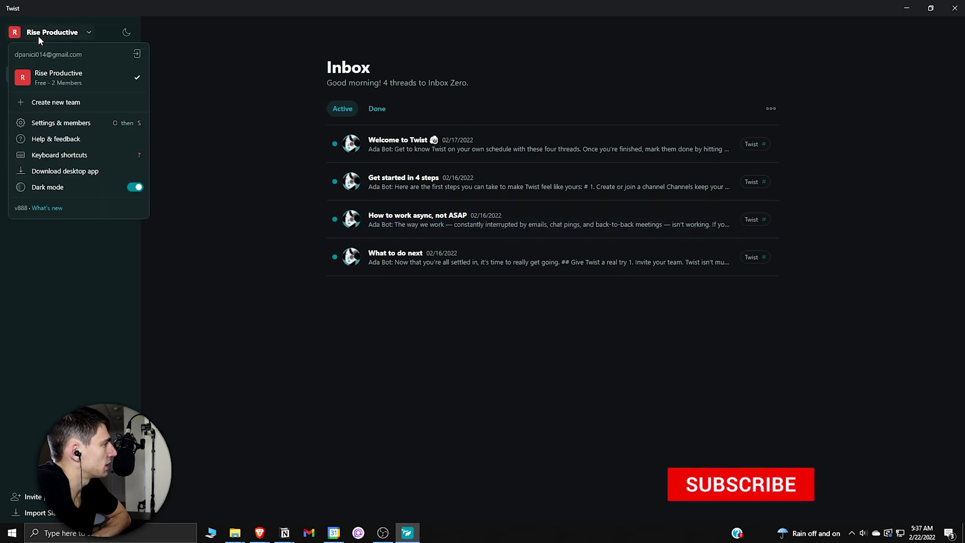
{"action": "left_click", "coordinate": [59, 123]}
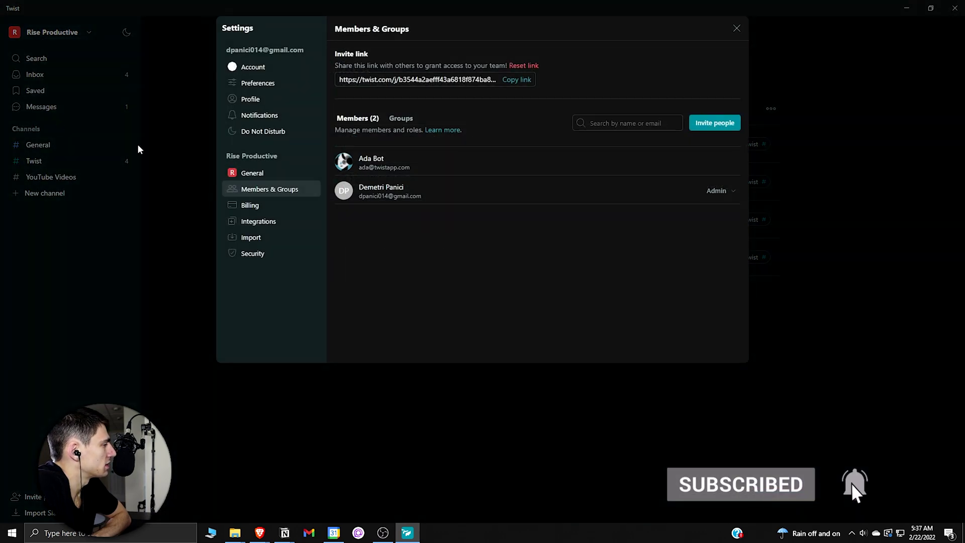
{"action": "left_click", "coordinate": [268, 221]}
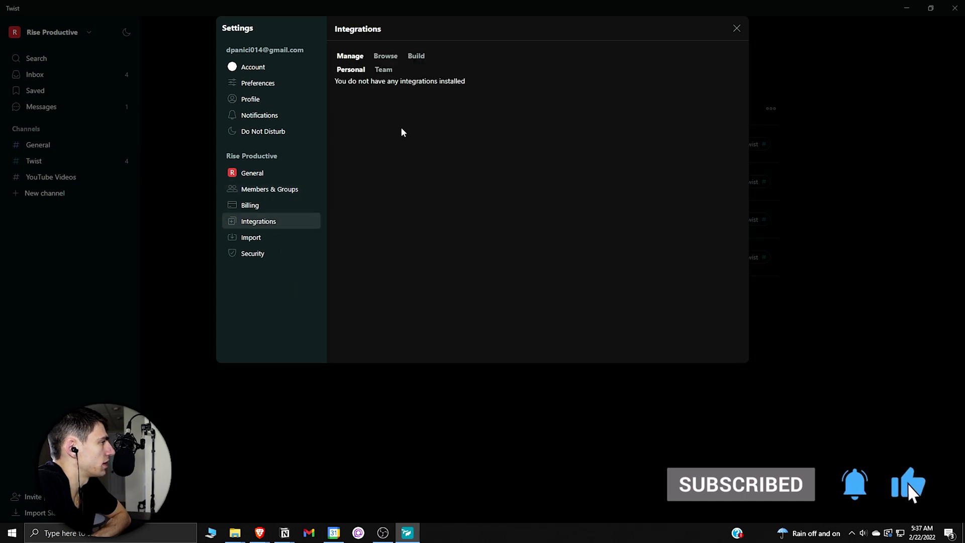
{"action": "left_click", "coordinate": [396, 60]}
{"action": "left_click", "coordinate": [414, 59]}
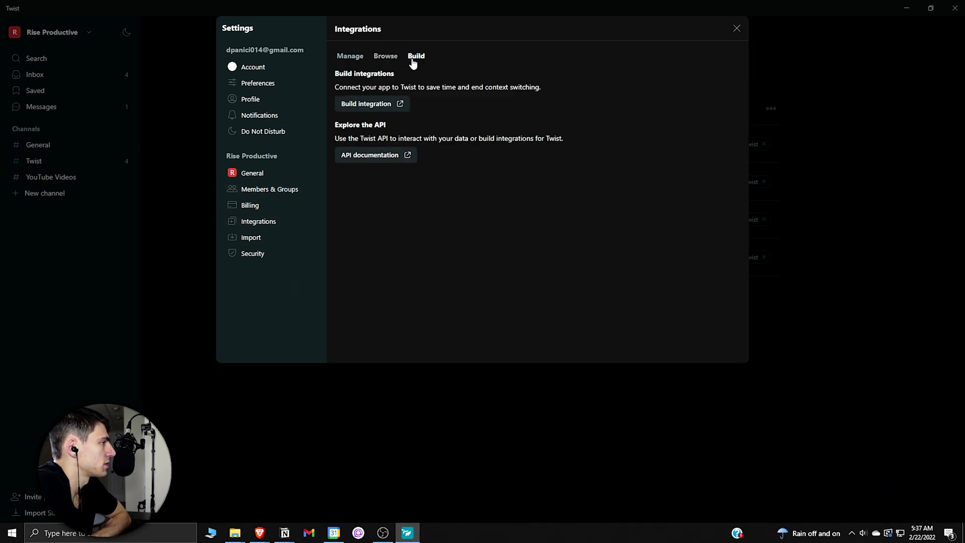
{"action": "left_click", "coordinate": [384, 57]}
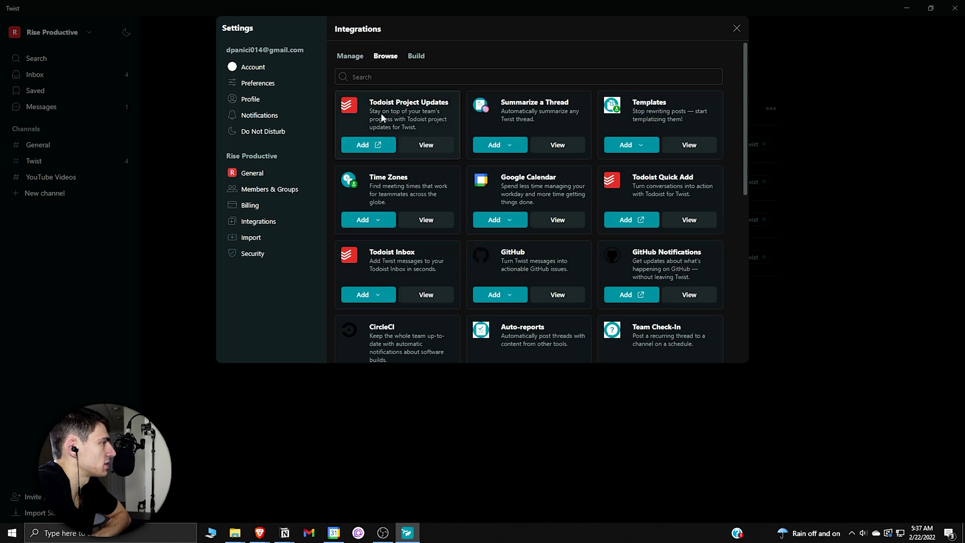
{"action": "left_click", "coordinate": [456, 76]}
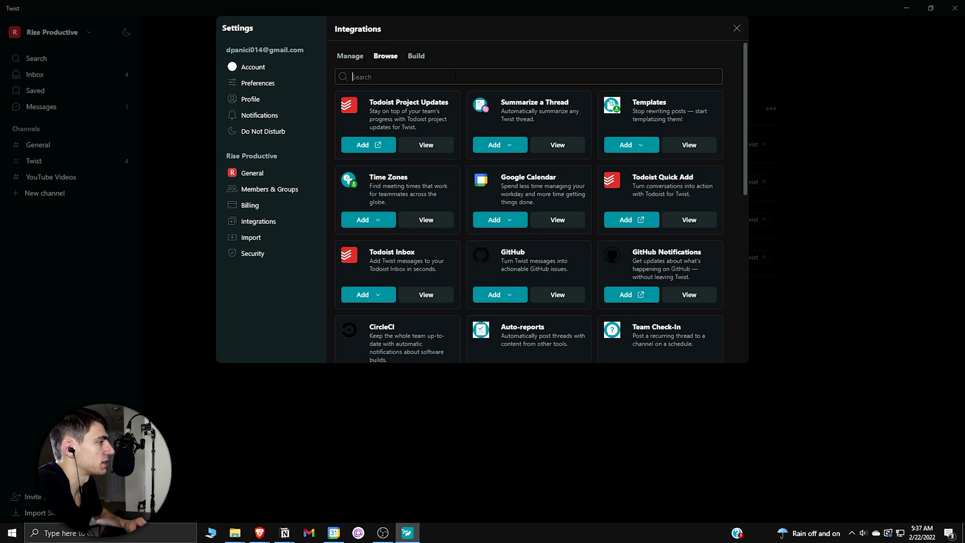
{"action": "type", "text": "todoist"}
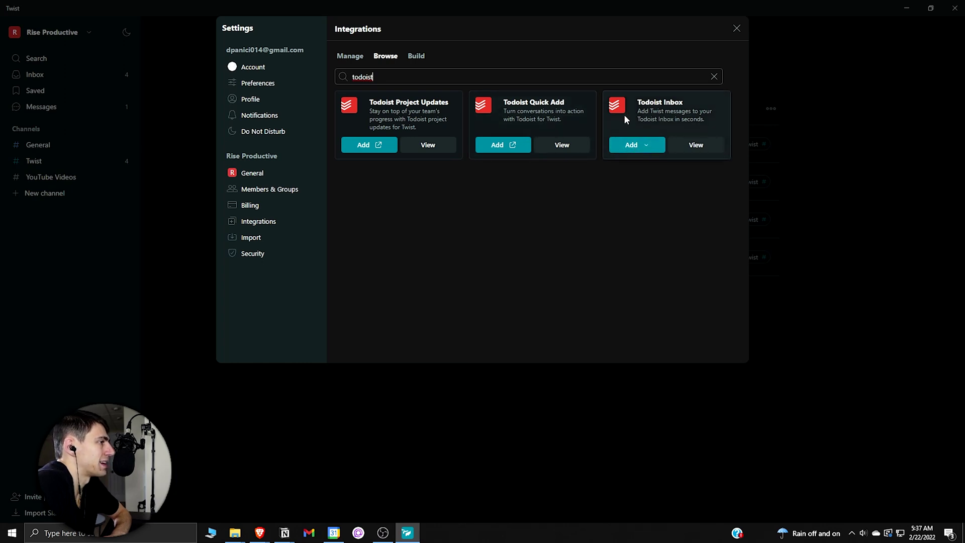
{"action": "left_click", "coordinate": [641, 148]}
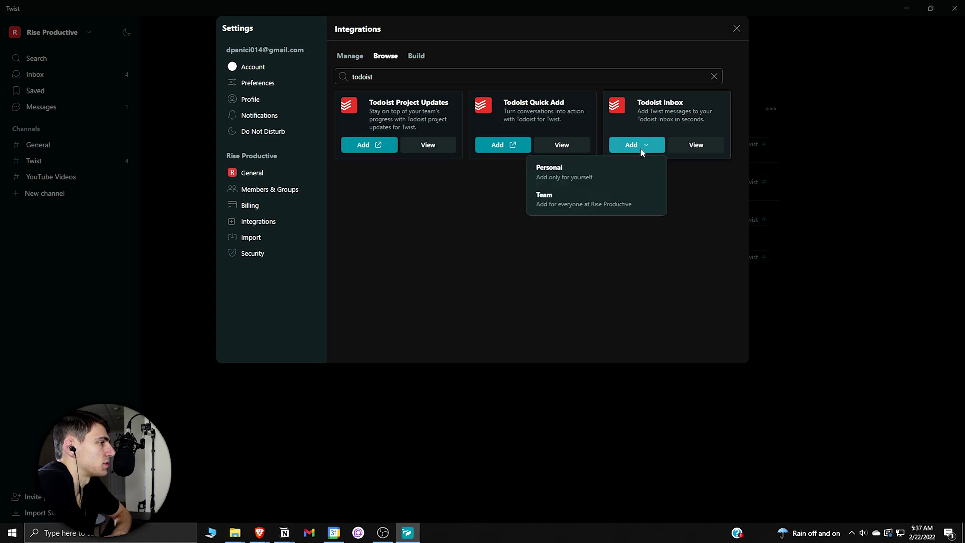
{"action": "left_click", "coordinate": [581, 207]}
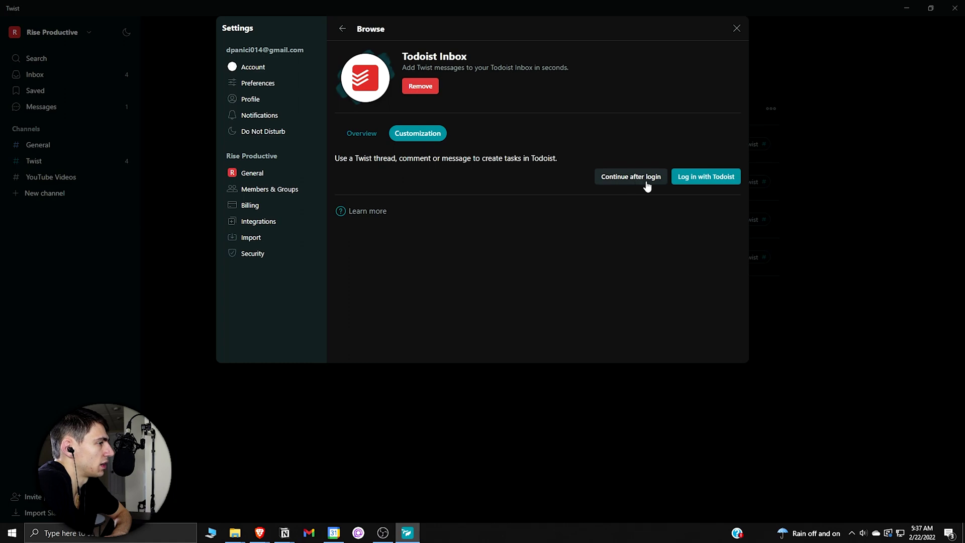
{"action": "left_click_drag", "start_coordinate": [340, 159], "coordinate": [604, 149]}
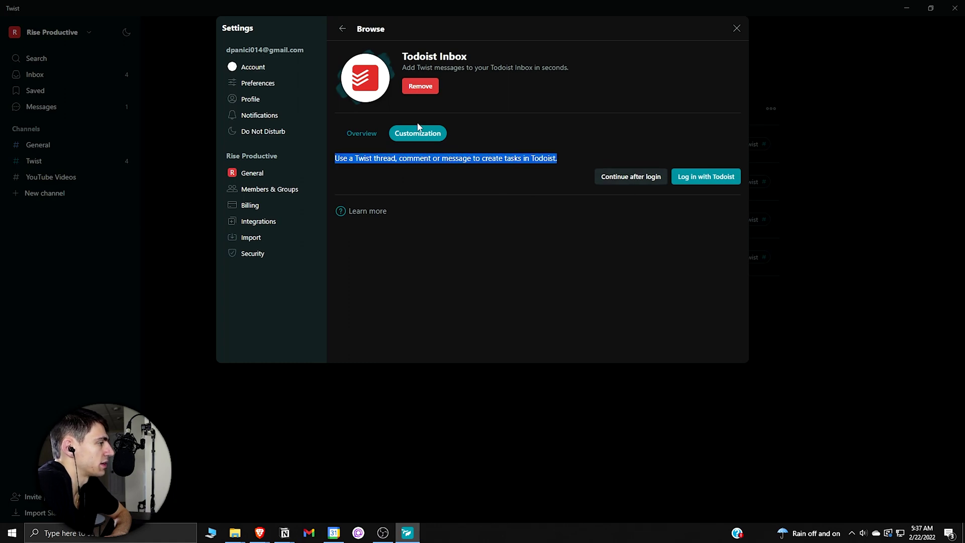
{"action": "left_click", "coordinate": [614, 182]}
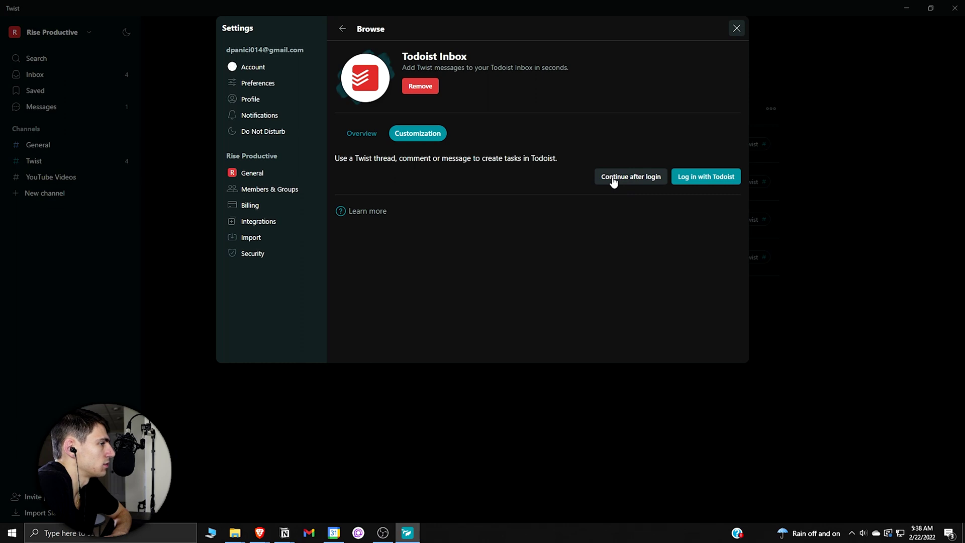
{"action": "left_click", "coordinate": [729, 179]}
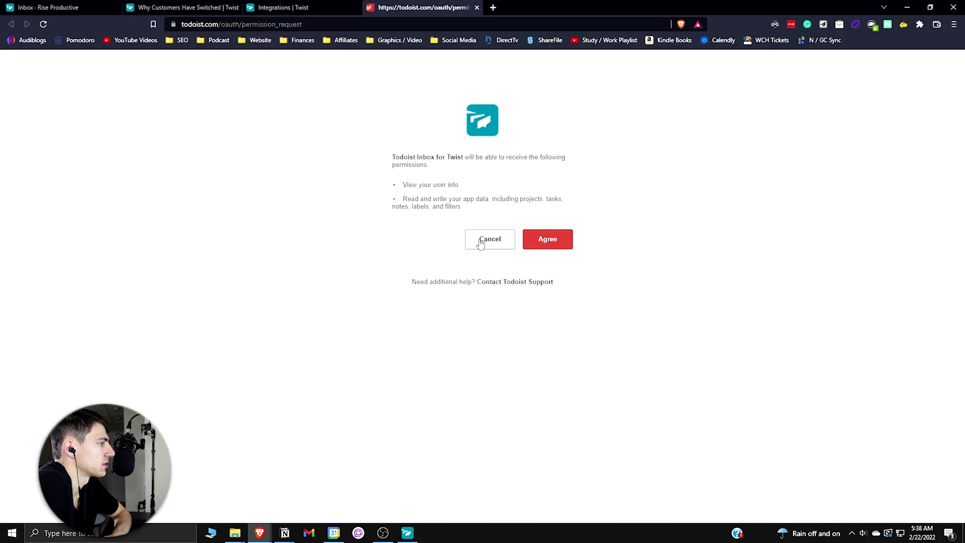
{"action": "left_click", "coordinate": [560, 240]}
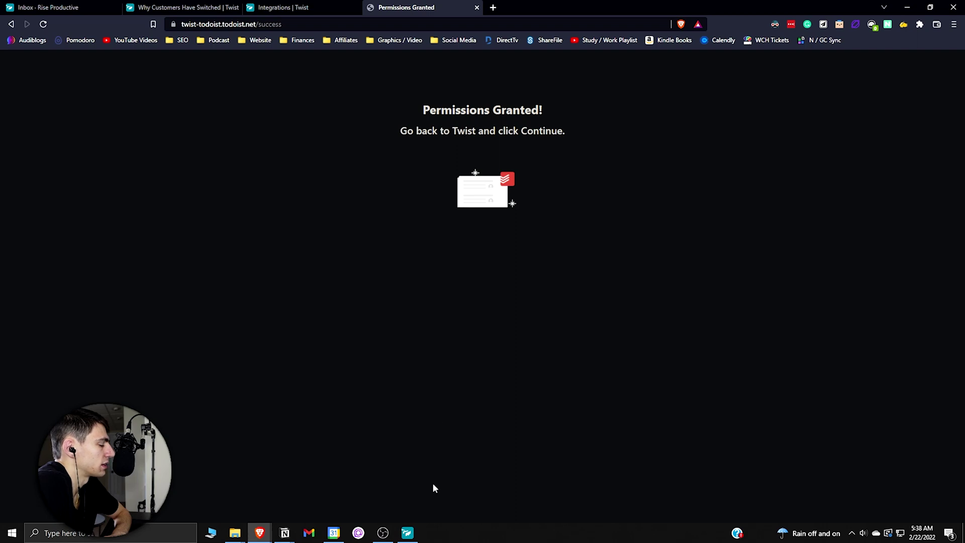
{"action": "left_click", "coordinate": [408, 532]}
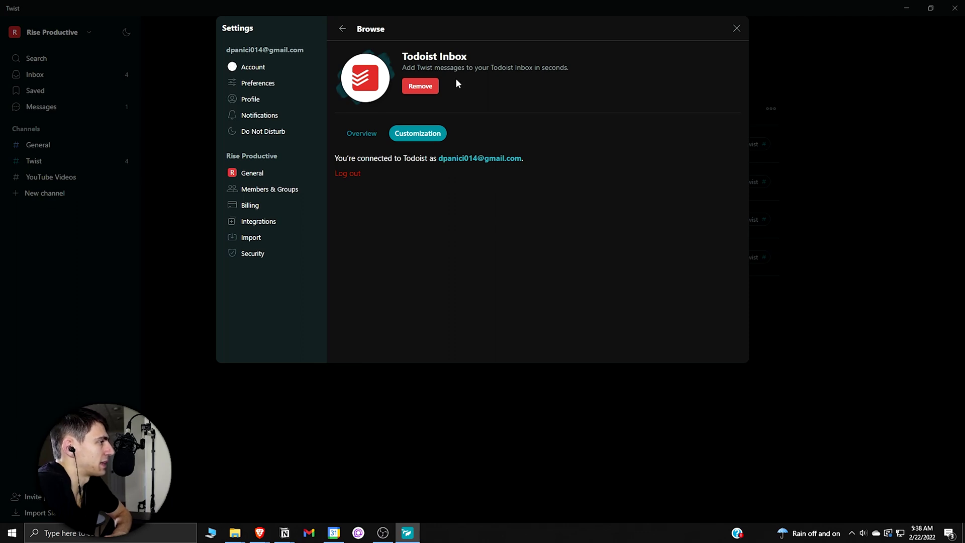
{"action": "left_click", "coordinate": [737, 30]}
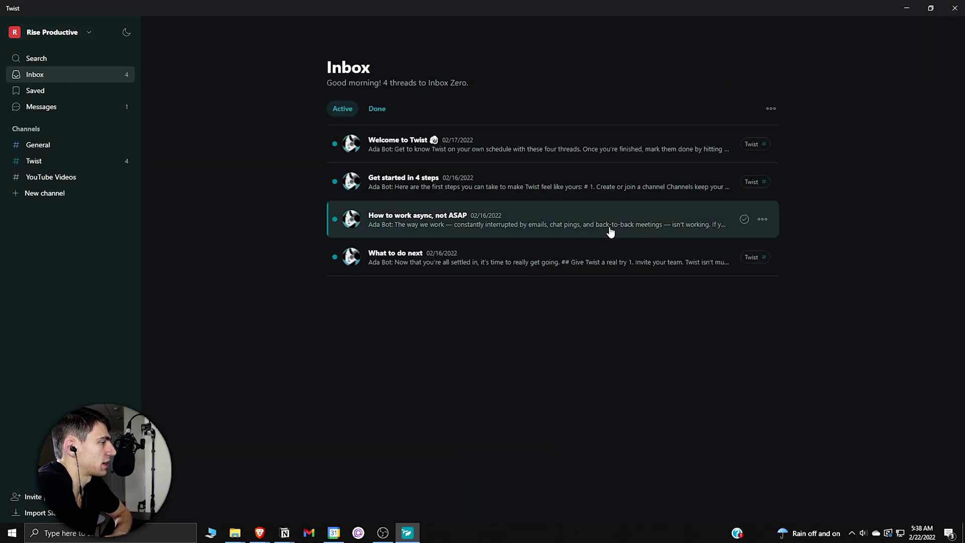
{"action": "left_click", "coordinate": [63, 105]}
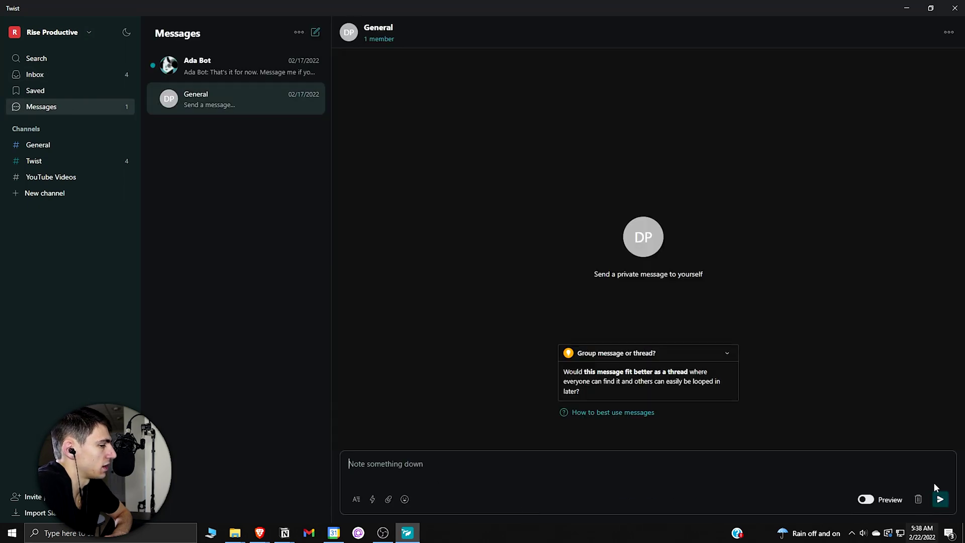
{"action": "type", "text": "work on recording new video"}
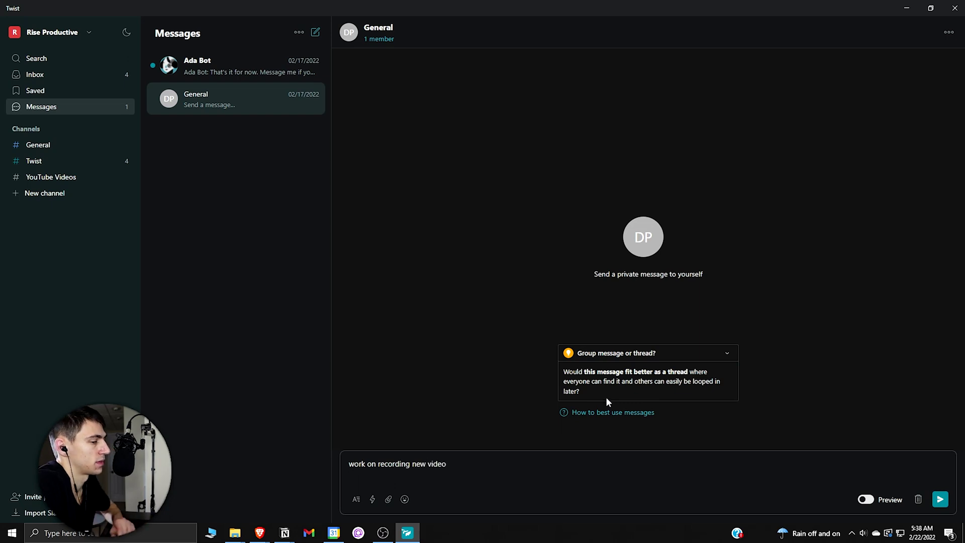
{"action": "left_click", "coordinate": [944, 498]}
{"action": "left_click", "coordinate": [820, 85]}
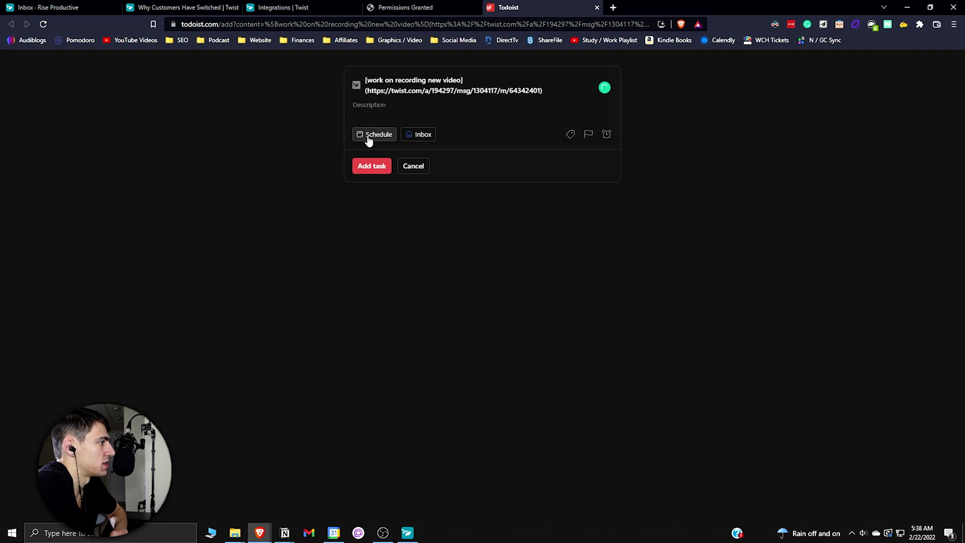
{"action": "left_click", "coordinate": [368, 137]}
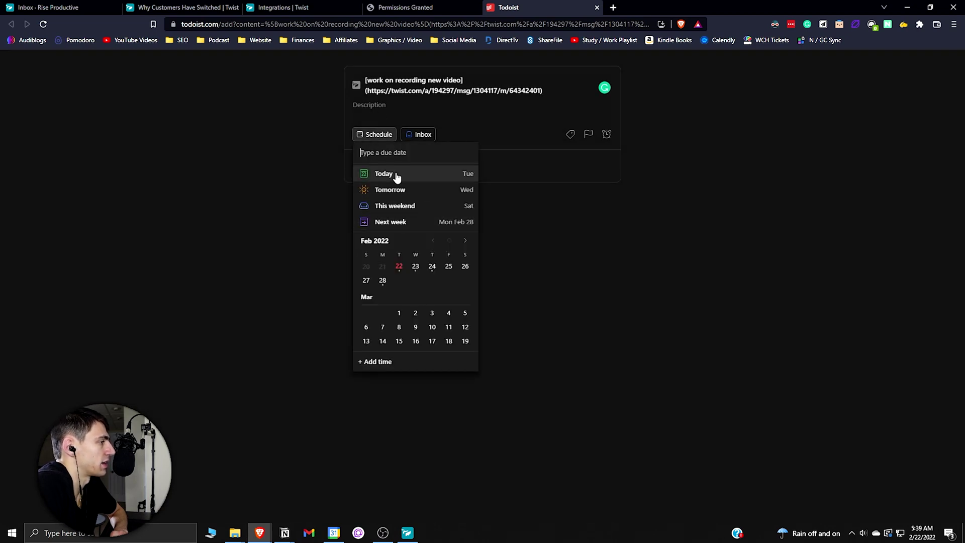
{"action": "left_click", "coordinate": [372, 174]}
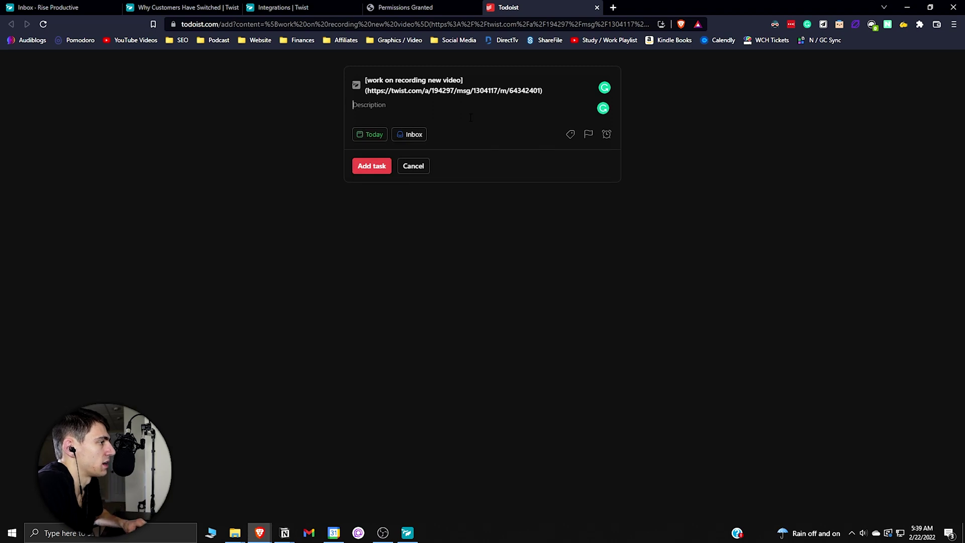
{"action": "left_click", "coordinate": [570, 134]}
{"action": "left_click", "coordinate": [511, 126]}
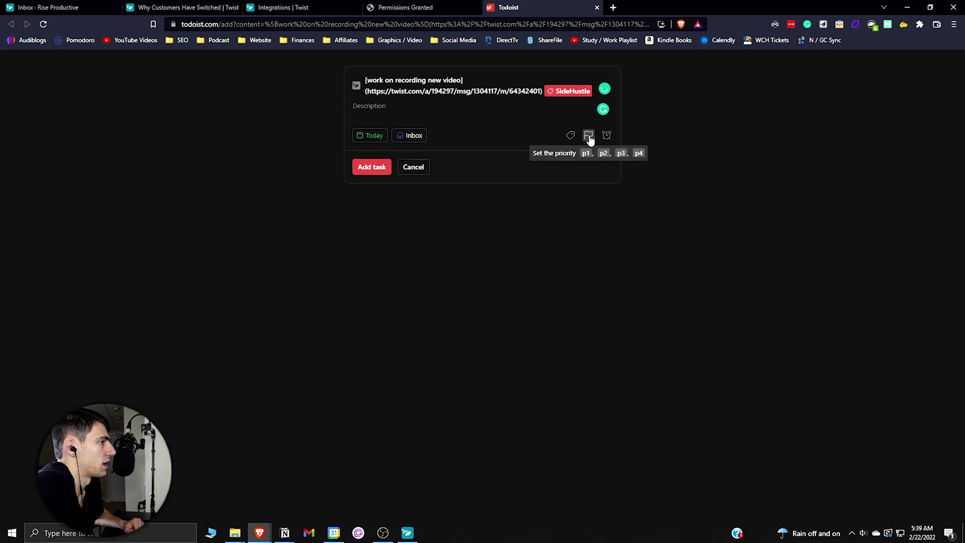
{"action": "triple_click", "coordinate": [499, 99]}
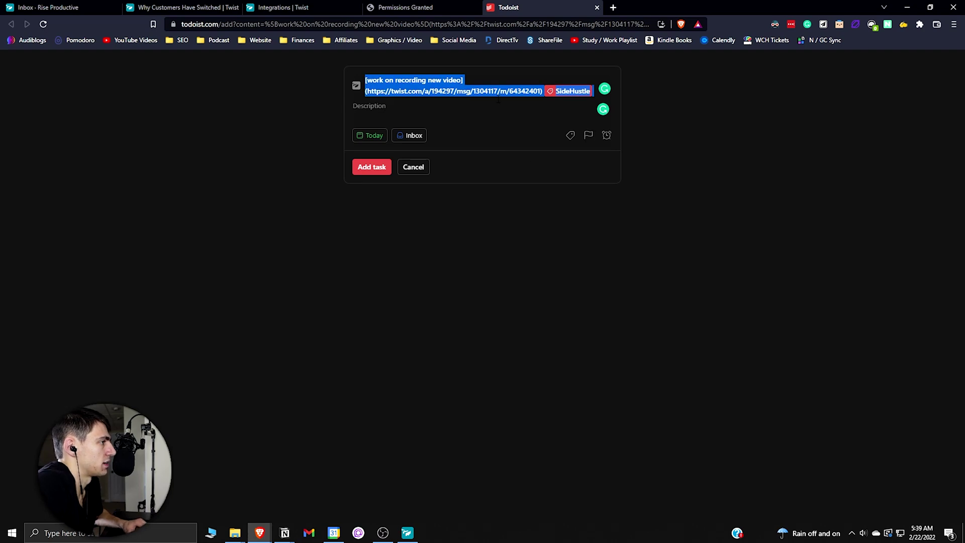
{"action": "left_click_drag", "start_coordinate": [365, 91], "coordinate": [534, 92]}
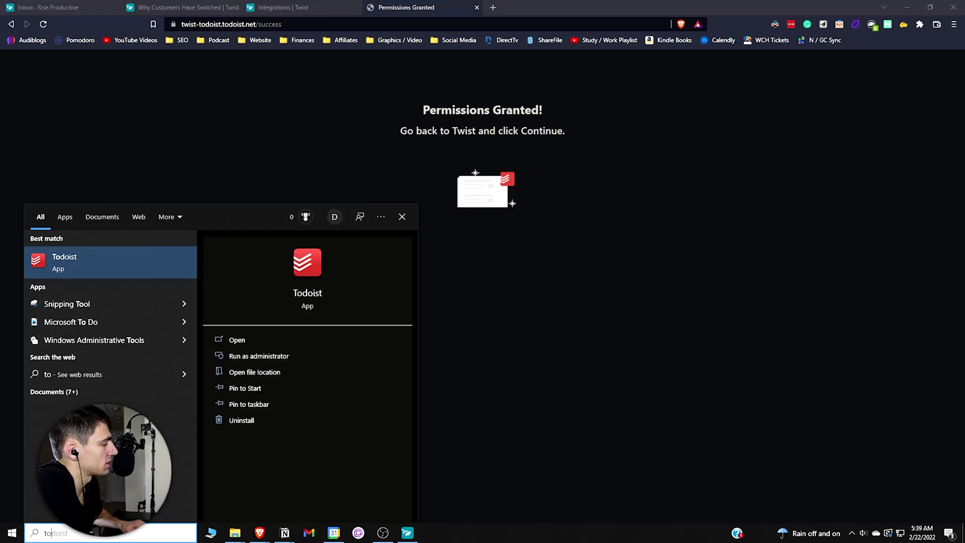
{"action": "key", "text": "Return"}
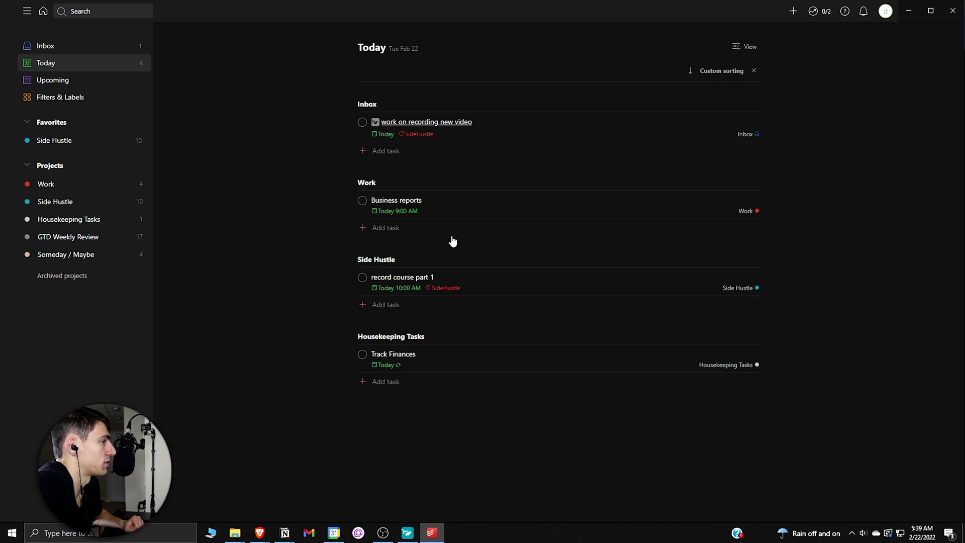
{"action": "left_click", "coordinate": [407, 533]}
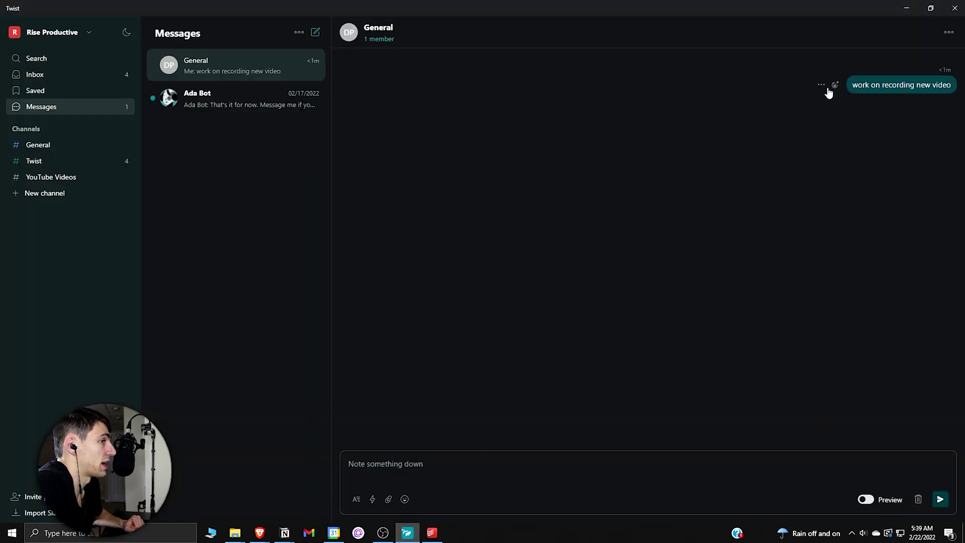
{"action": "left_click", "coordinate": [821, 85]}
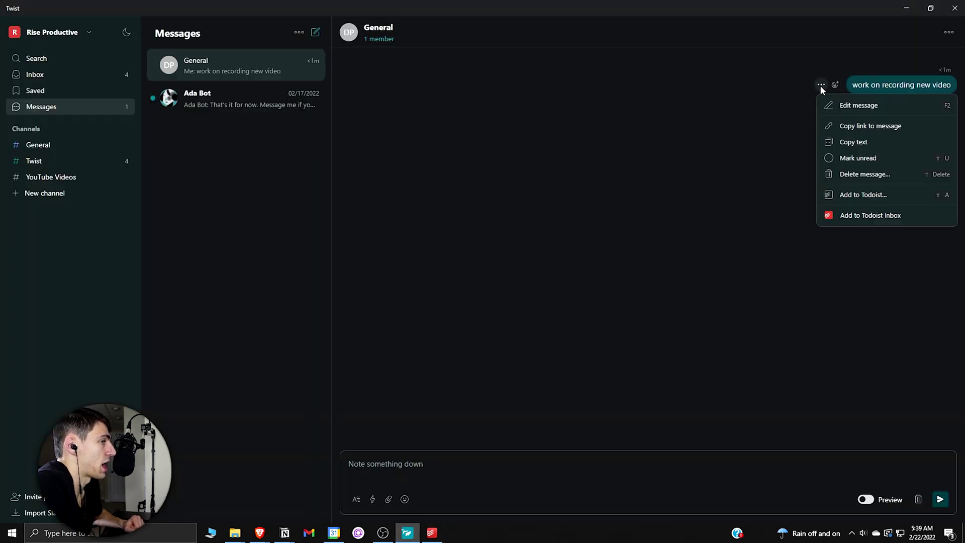
{"action": "left_click", "coordinate": [855, 216]}
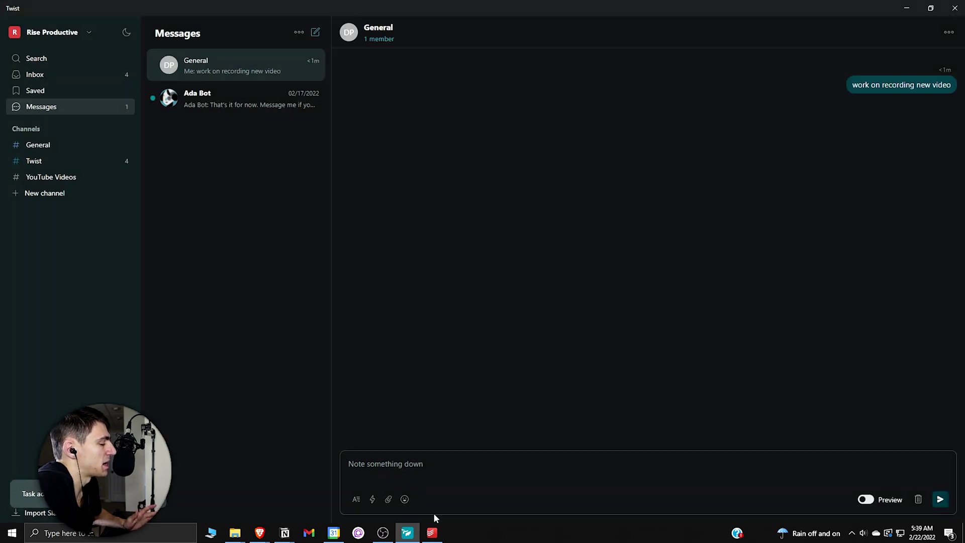
{"action": "left_click", "coordinate": [432, 532]}
{"action": "left_click", "coordinate": [63, 48]}
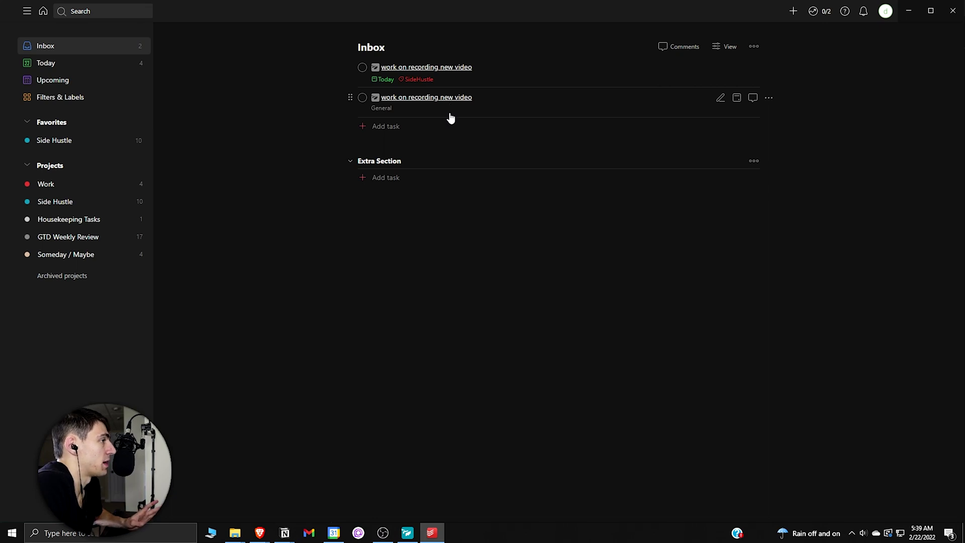
{"action": "key", "text": "alt+Tab"}
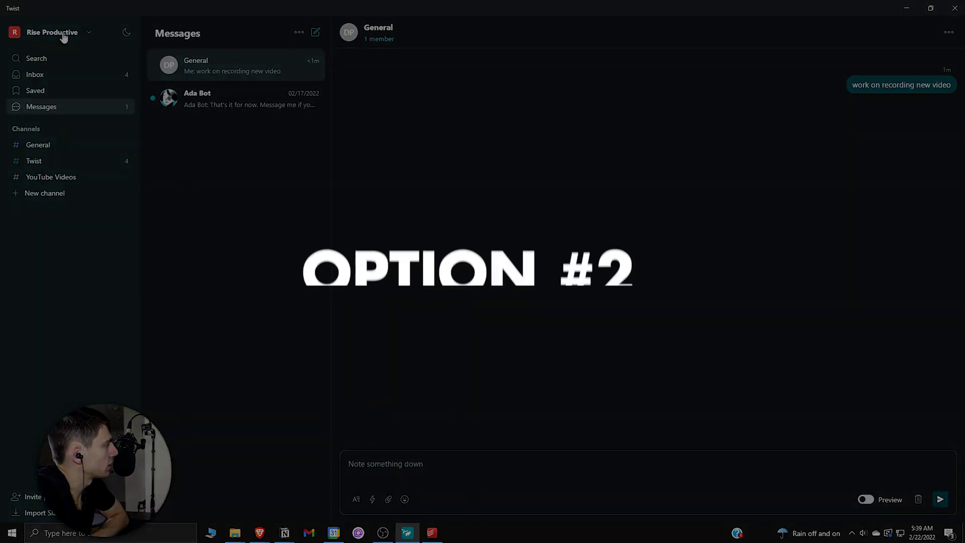
{"action": "left_click", "coordinate": [65, 34]}
{"action": "left_click", "coordinate": [38, 124]}
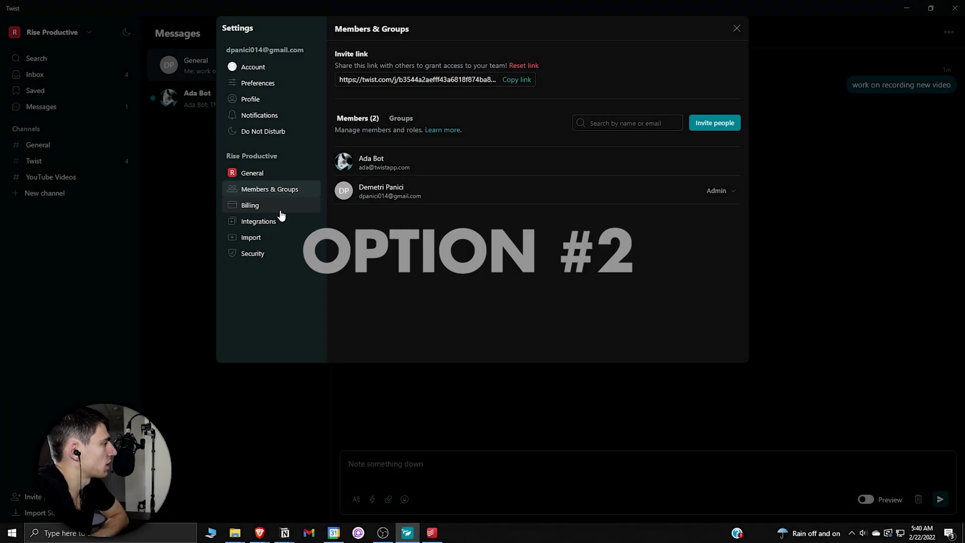
{"action": "left_click", "coordinate": [274, 221]}
{"action": "left_click", "coordinate": [385, 57]}
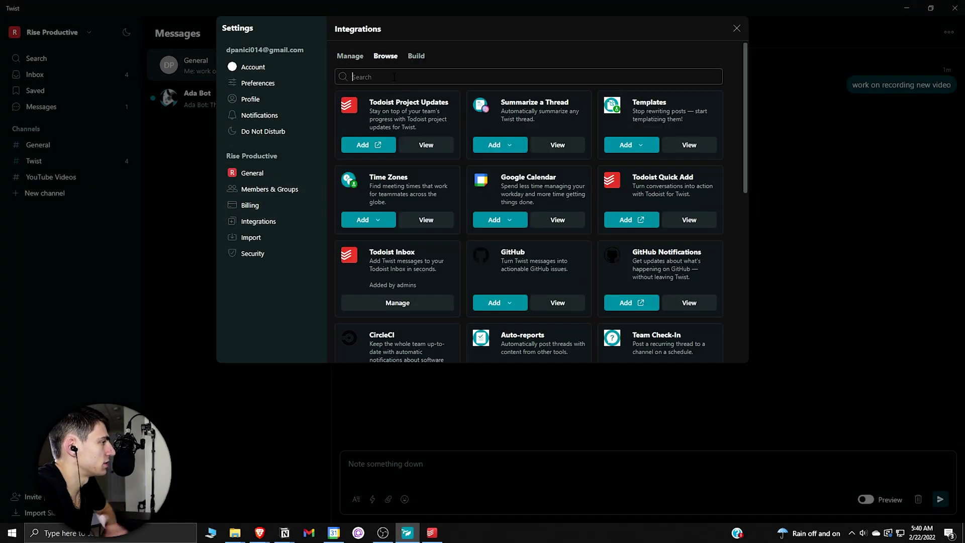
{"action": "type", "text": "todoist"}
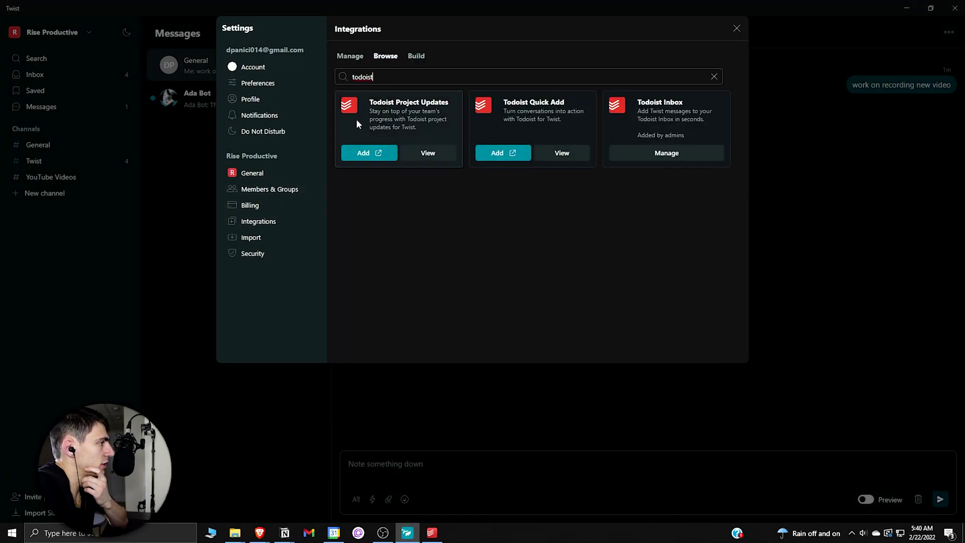
{"action": "left_click", "coordinate": [348, 150]}
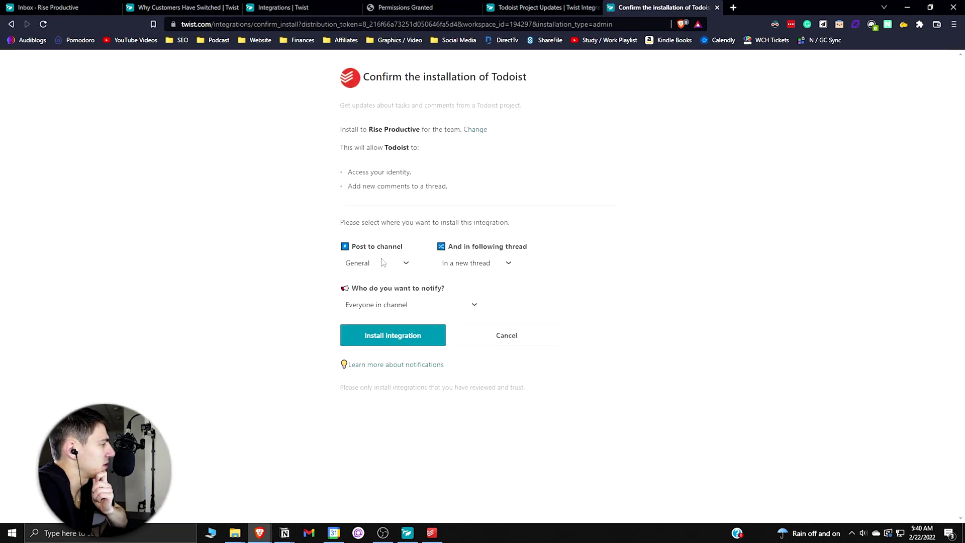
{"action": "left_click", "coordinate": [383, 262]}
{"action": "left_click", "coordinate": [390, 262]}
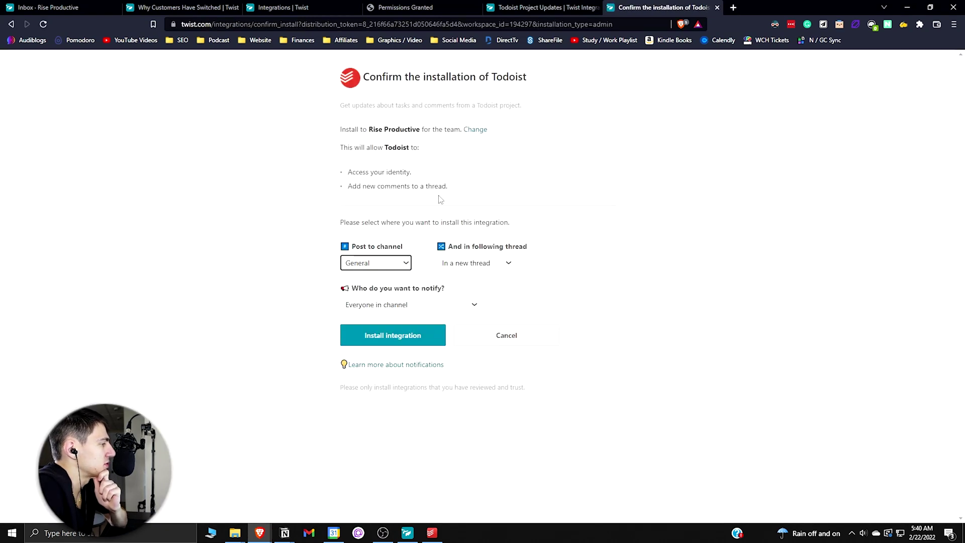
{"action": "left_click", "coordinate": [434, 305]}
{"action": "left_click", "coordinate": [608, 282]}
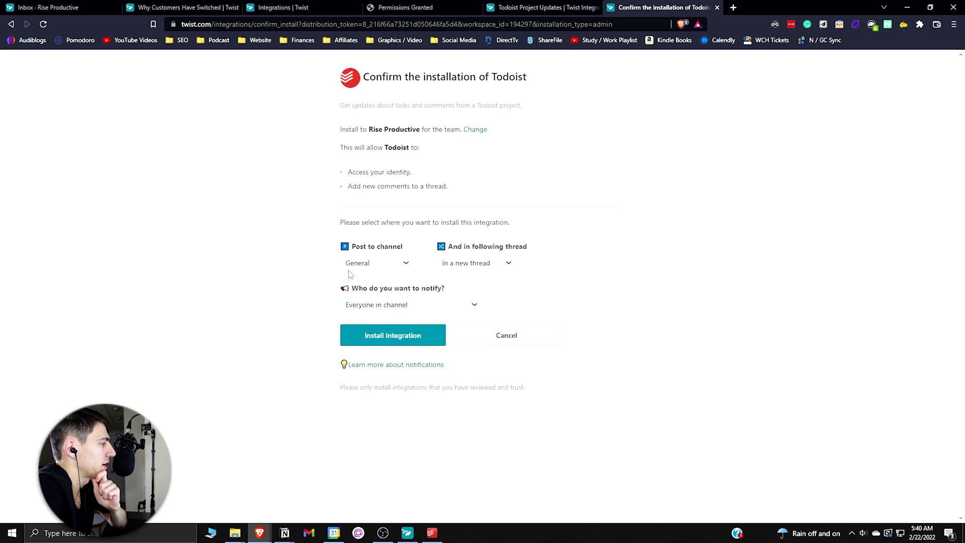
{"action": "left_click", "coordinate": [435, 338]}
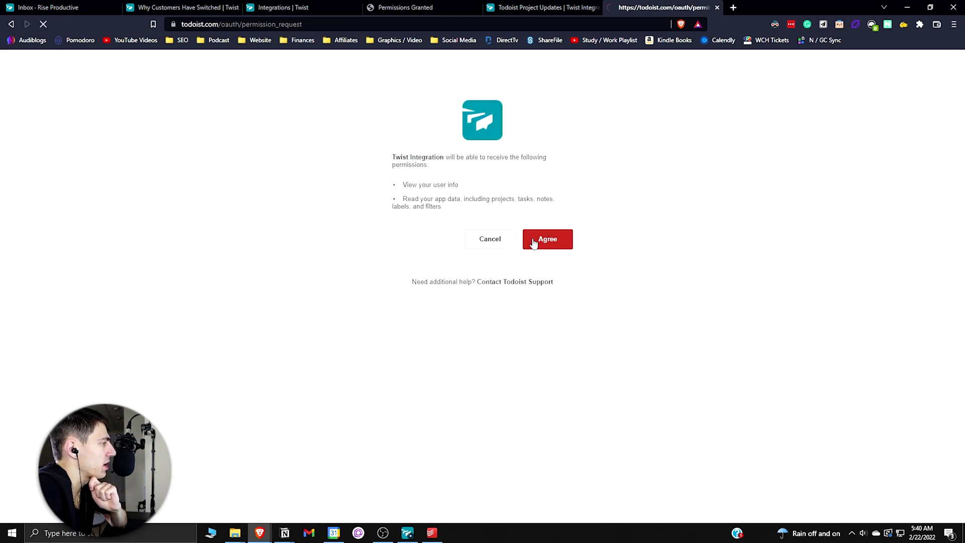
{"action": "left_click", "coordinate": [533, 242]}
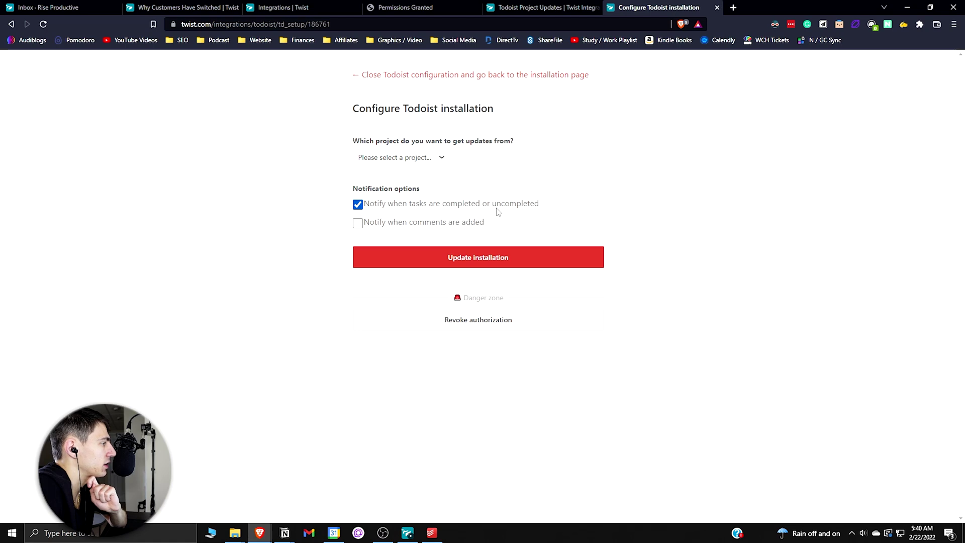
{"action": "left_click", "coordinate": [374, 223]}
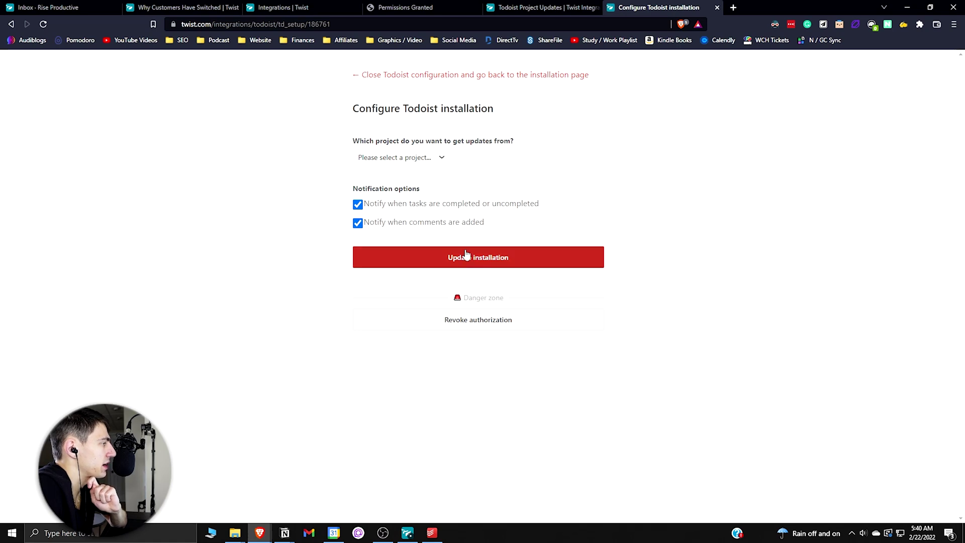
{"action": "left_click", "coordinate": [423, 158]}
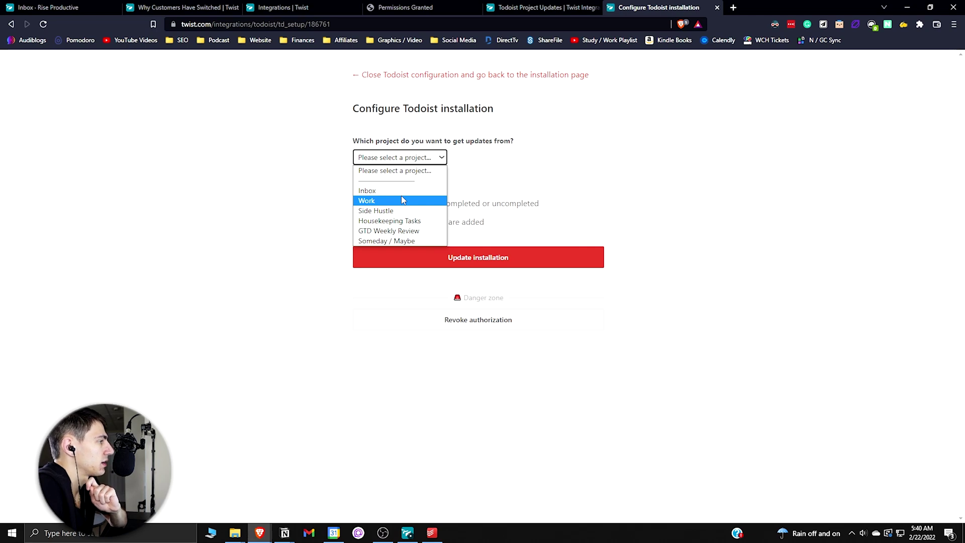
{"action": "left_click", "coordinate": [398, 210]}
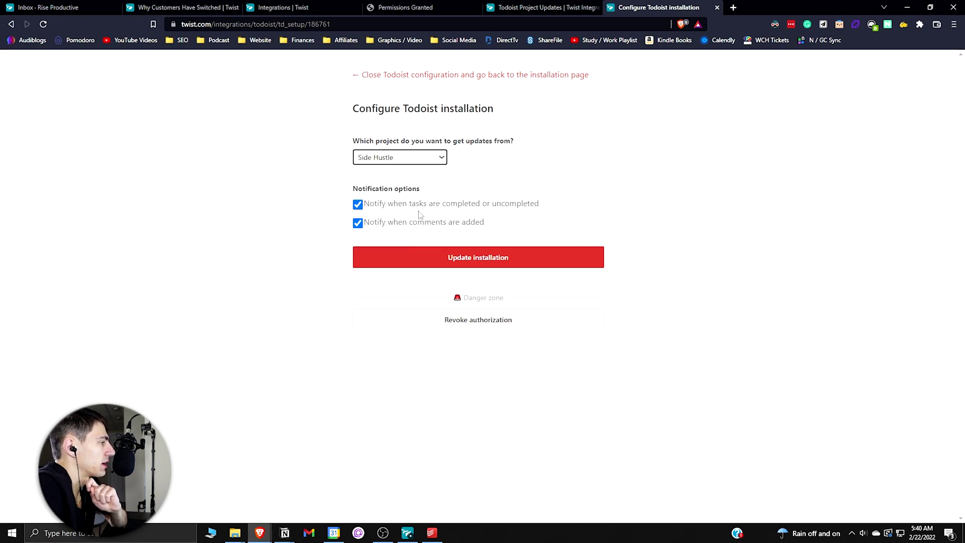
{"action": "left_click", "coordinate": [476, 259]}
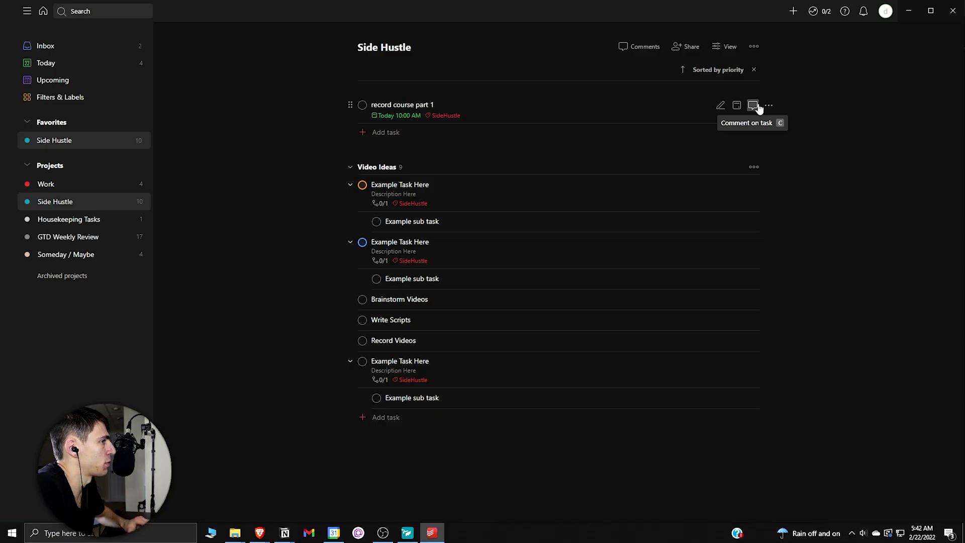
{"action": "left_click", "coordinate": [752, 102]}
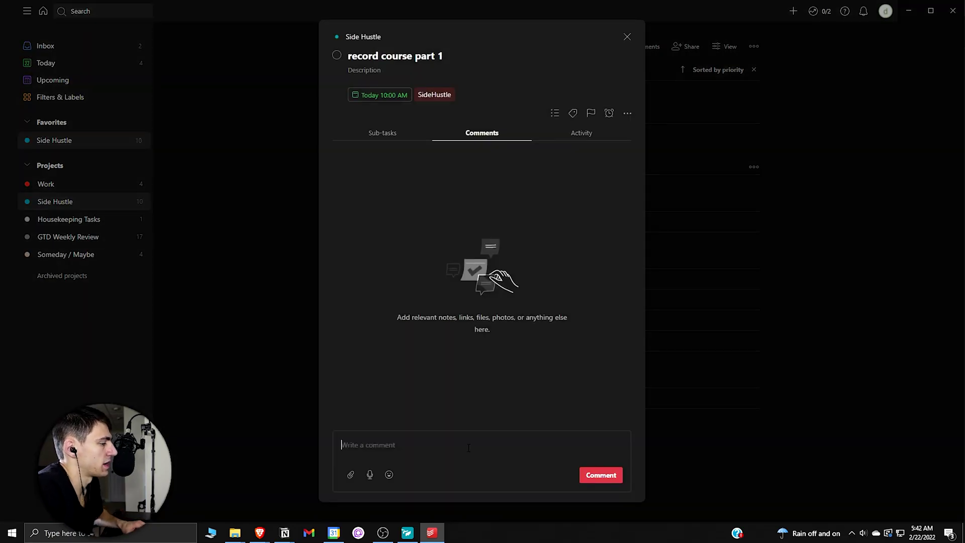
{"action": "type", "text": "this is something t"}
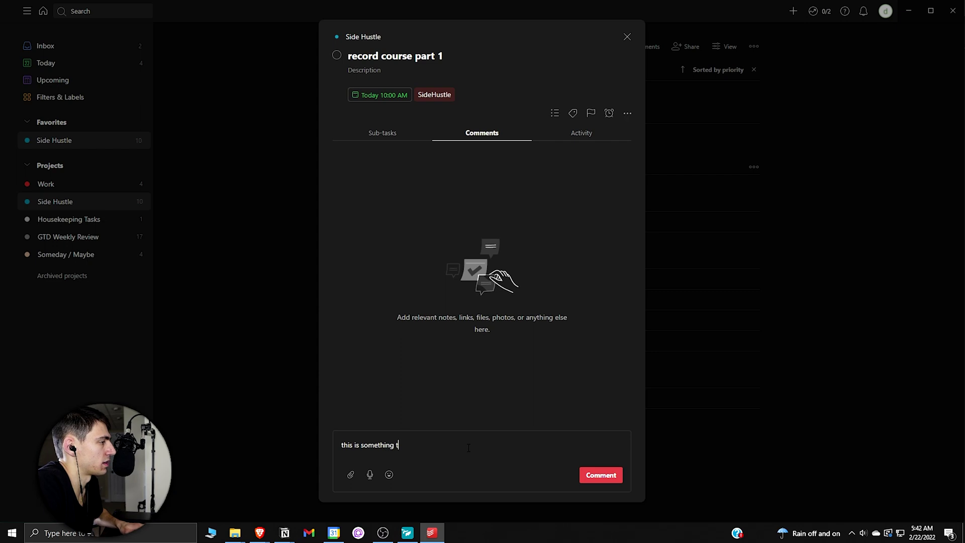
{"action": "type", "text": "hat needs time"}
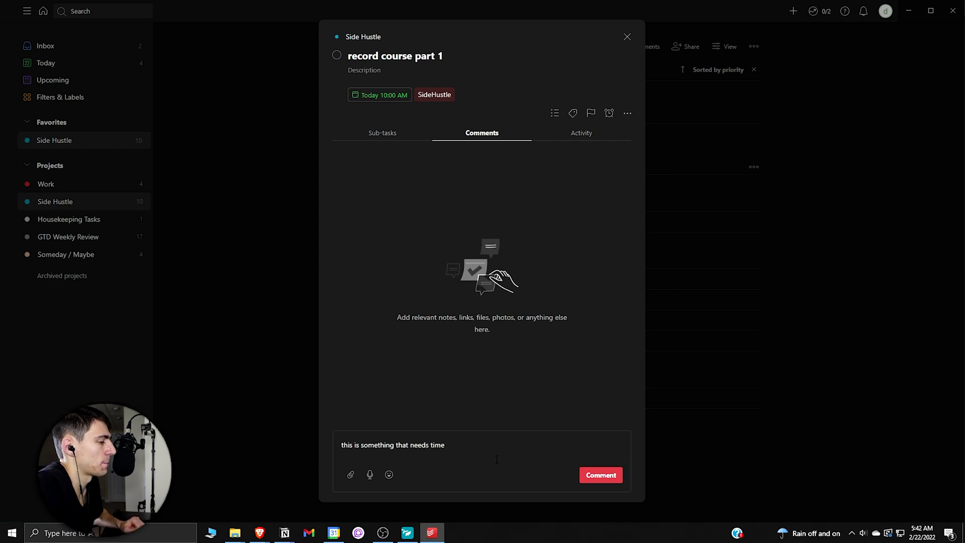
{"action": "left_click", "coordinate": [589, 475]}
{"action": "left_click", "coordinate": [407, 533]}
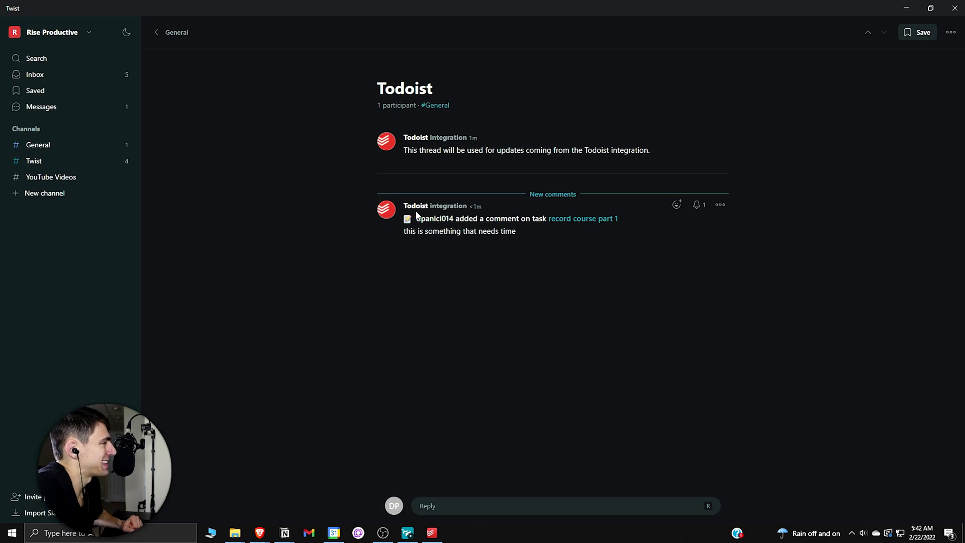
Highlight the new 'record course part 1' comment in the Twist Todoist thread.
{"action": "left_click_drag", "start_coordinate": [421, 219], "coordinate": [501, 219]}
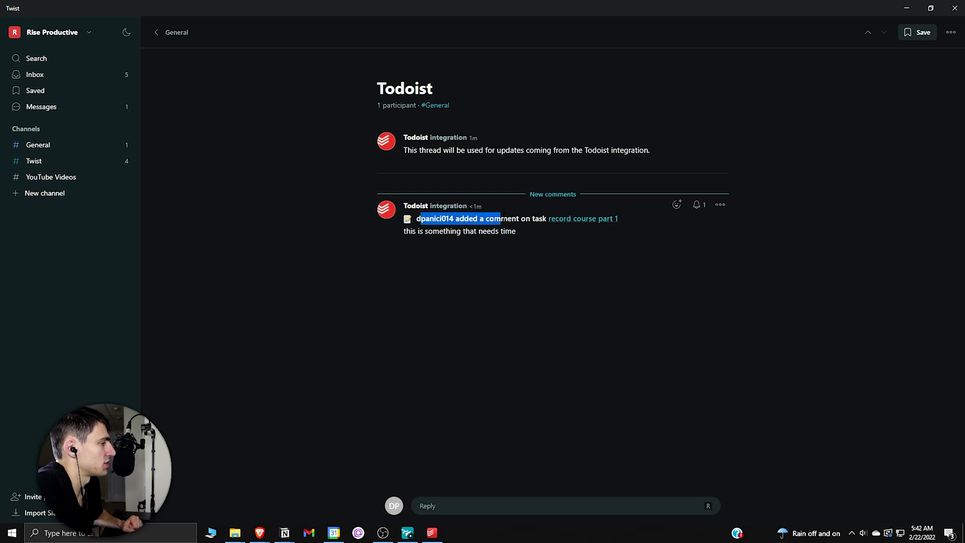
{"action": "left_click", "coordinate": [468, 220]}
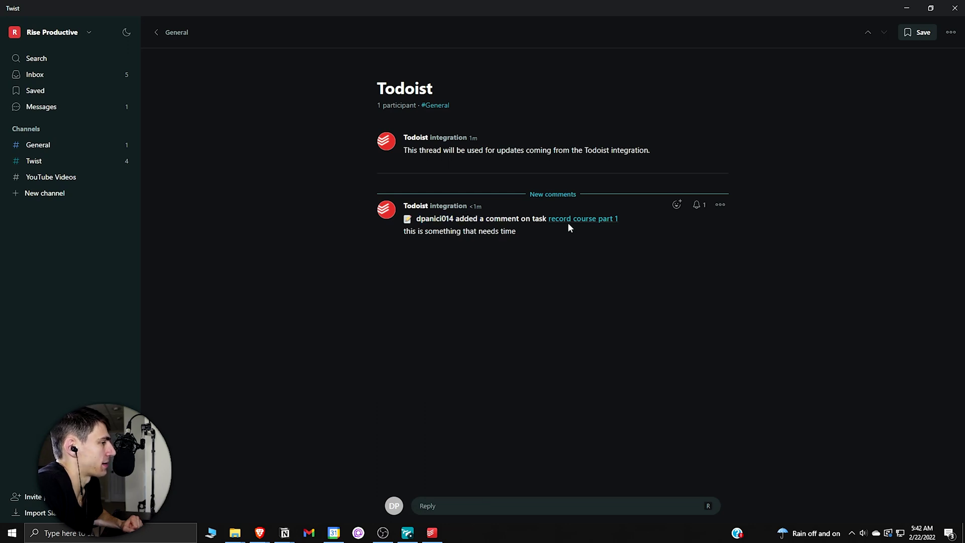
{"action": "left_click_drag", "start_coordinate": [401, 237], "coordinate": [594, 239]}
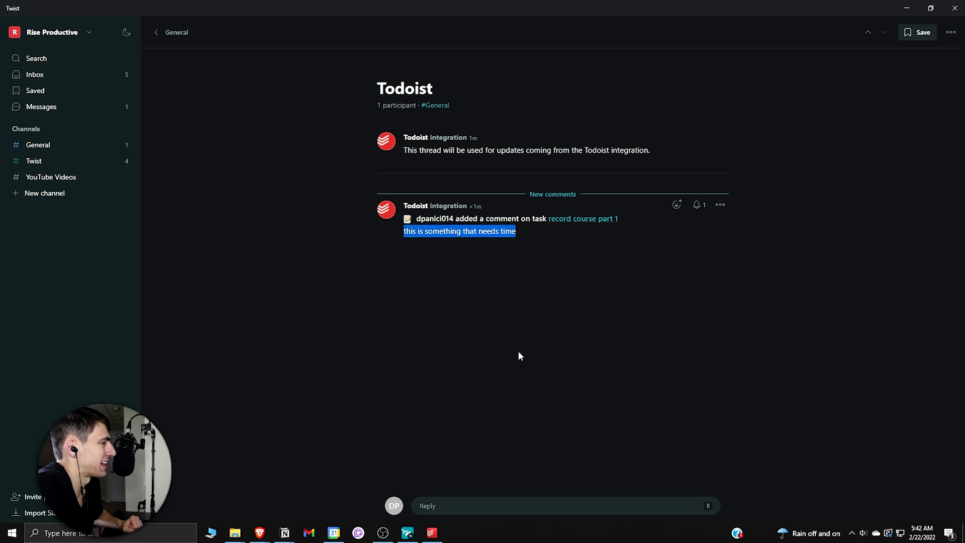
{"action": "key", "text": "alt+Tab"}
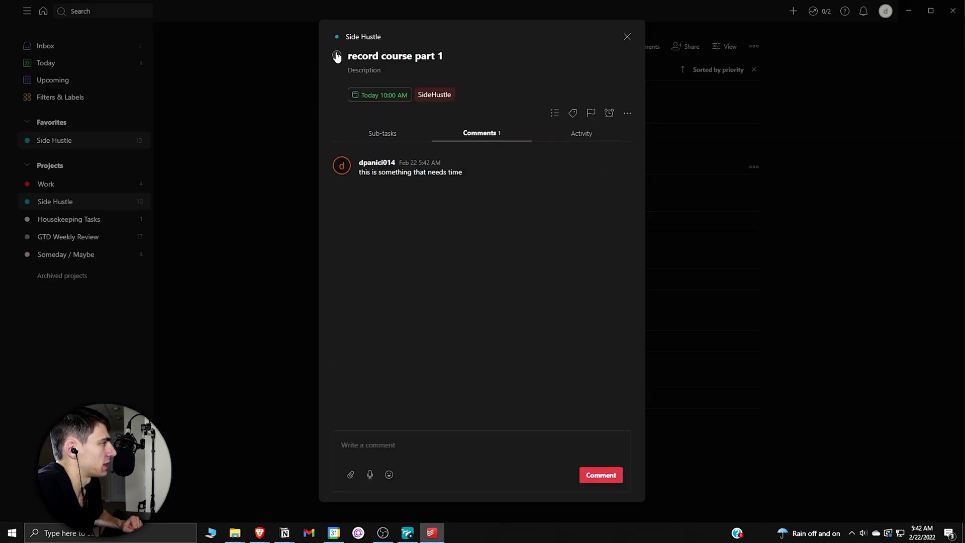
Return to the Todoist thread in Twist's General channel.
{"action": "key", "text": "alt+Tab"}
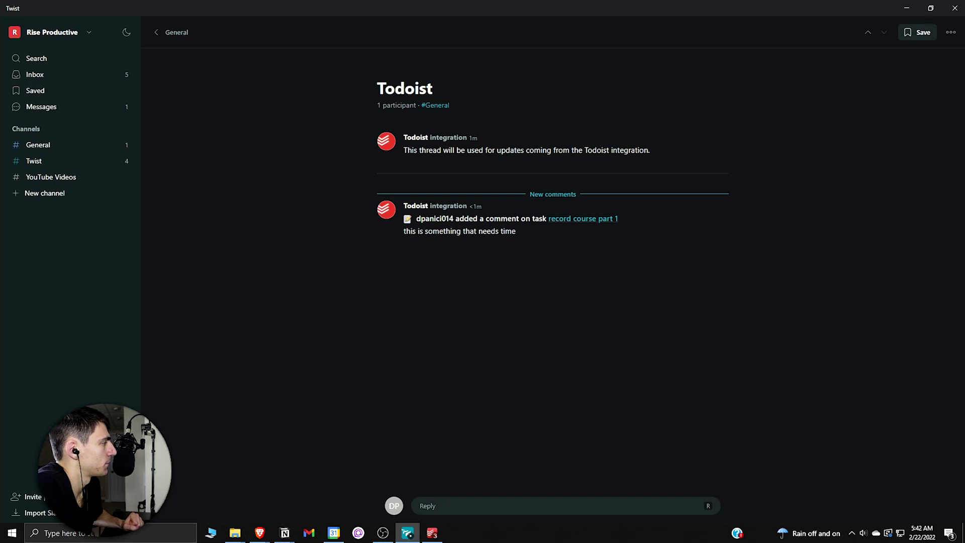